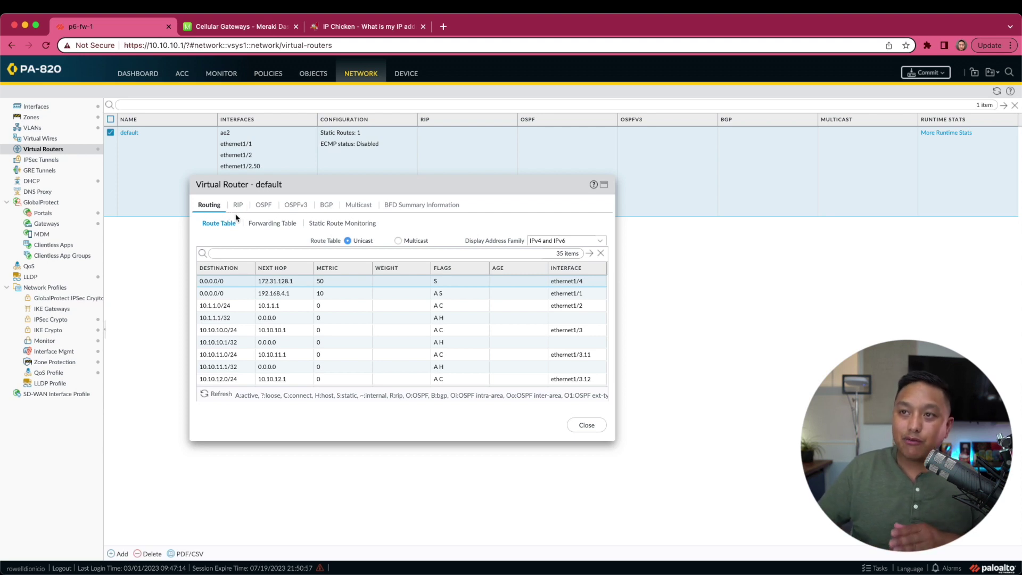
Step: Compare the two 0.0.0.0/0 default routes in the default virtual router's route table
left_click(229, 282)
left_click(219, 294)
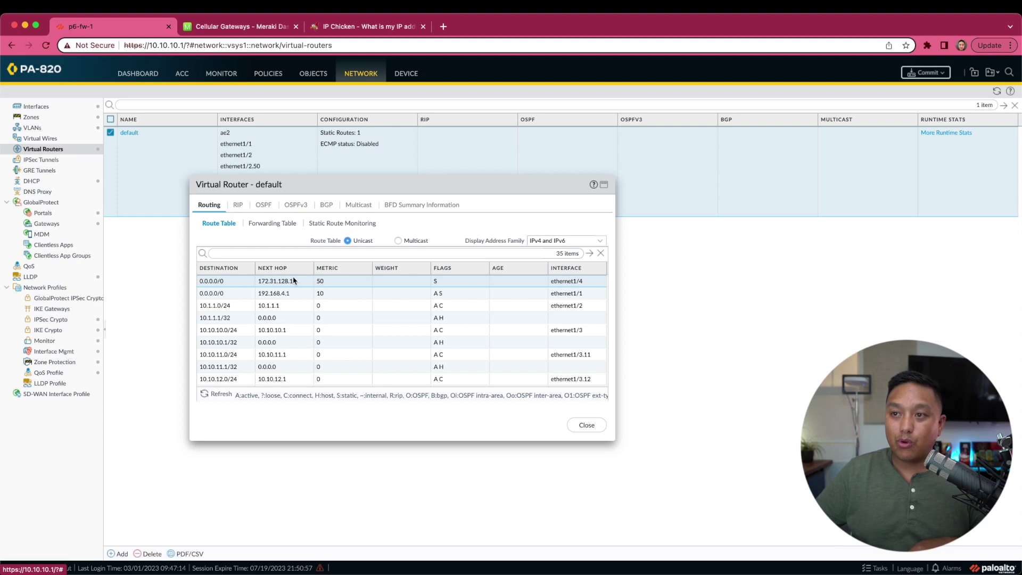
Step: Switch to the Meraki dashboard and check the MG51E gateway's public IP and primary SIM status
left_click(250, 33)
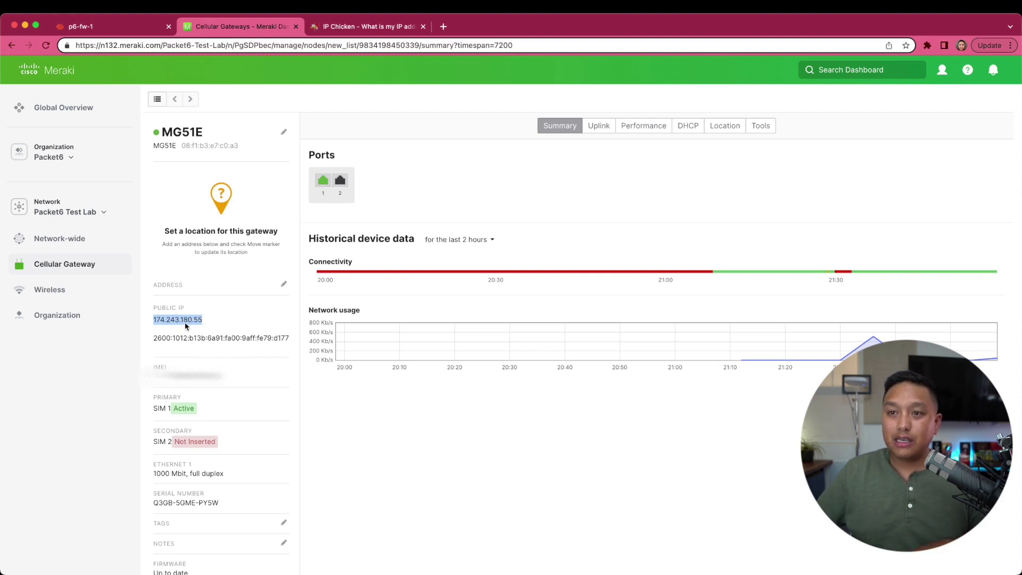
left_click(218, 328)
left_click_drag(206, 320, 154, 319)
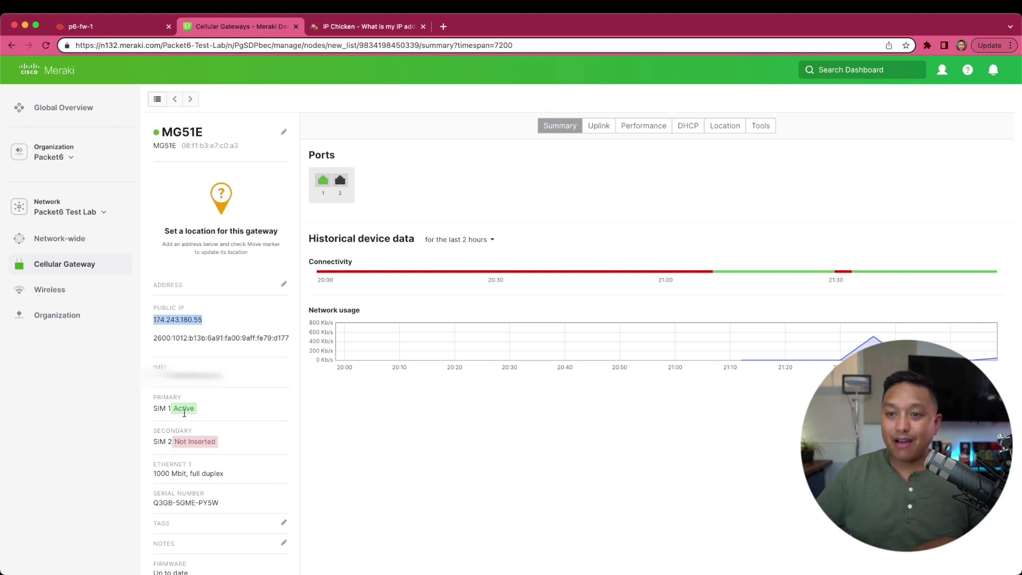
left_click_drag(154, 409, 208, 416)
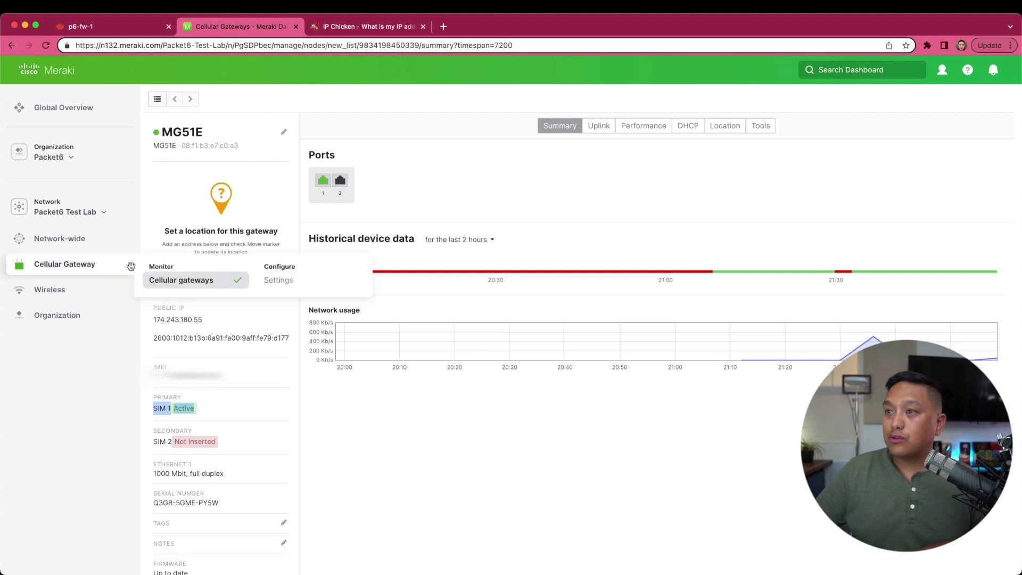
Step: Open the cellular gateway settings and review the deployment mode and subnet configuration
left_click(110, 270)
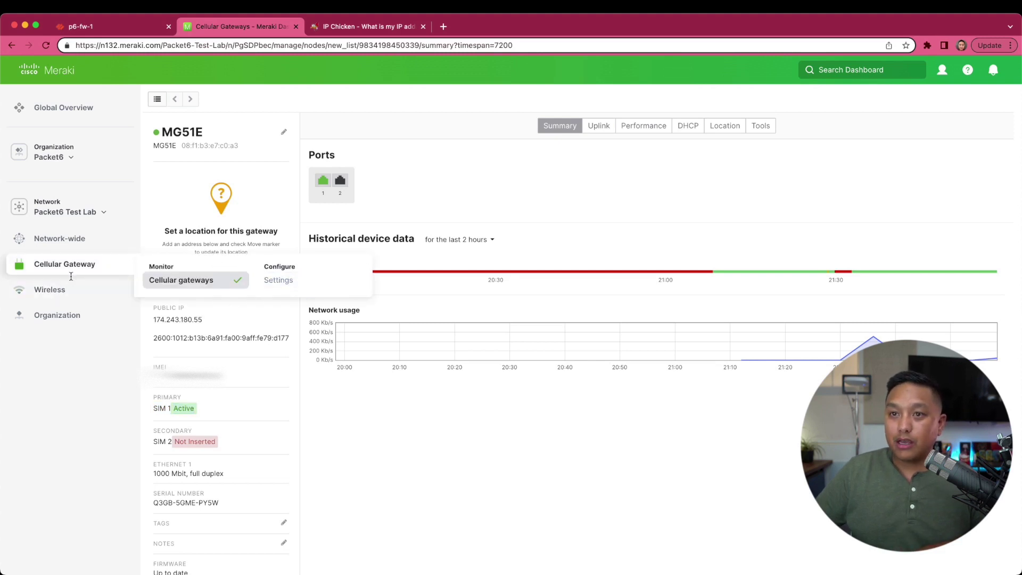
left_click(274, 282)
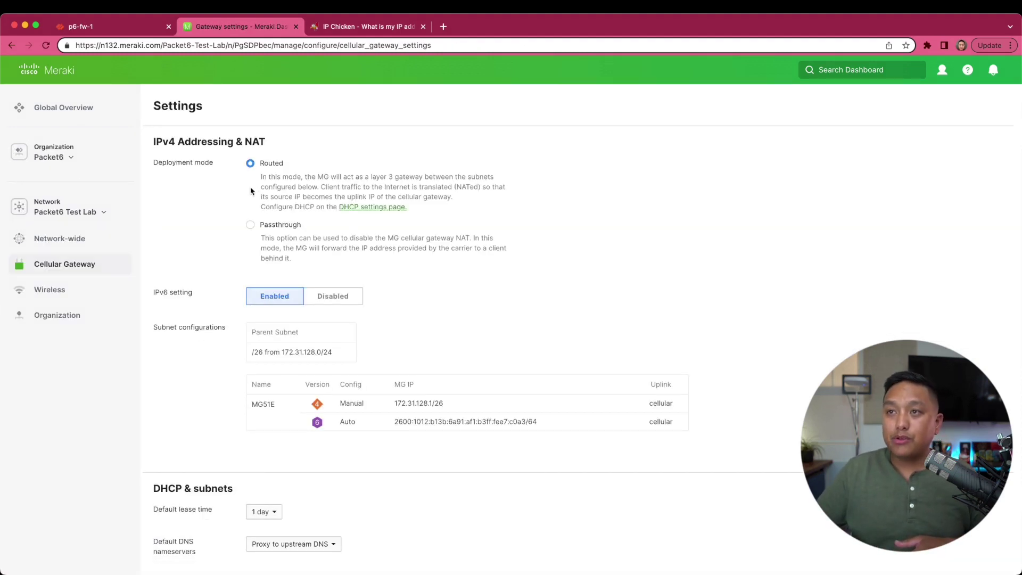
scroll(213, 348, "down", 1)
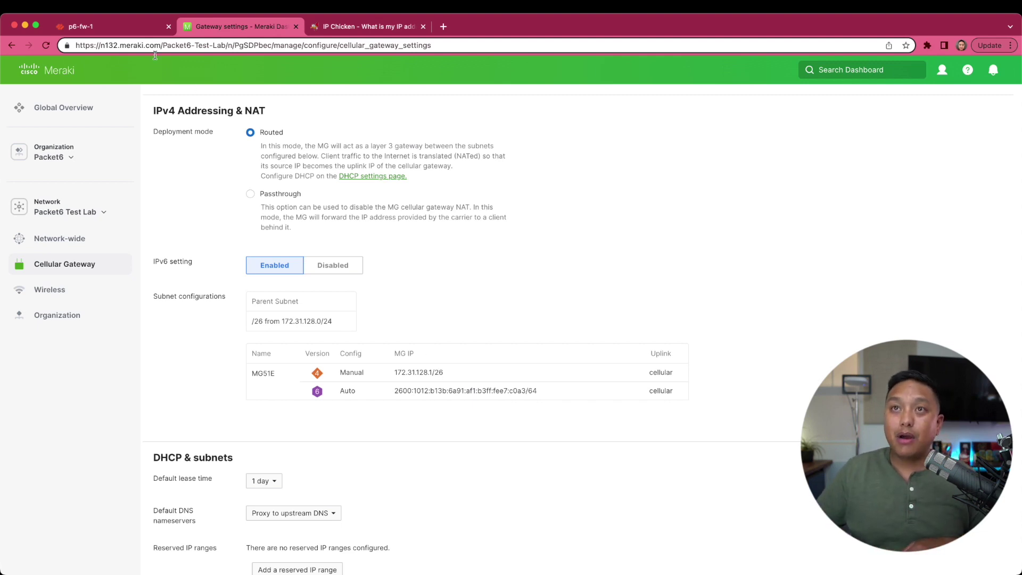
Step: In the firewall, close the route table and review the IPv4 DHCP client settings of interface ethernet1/4
left_click(142, 29)
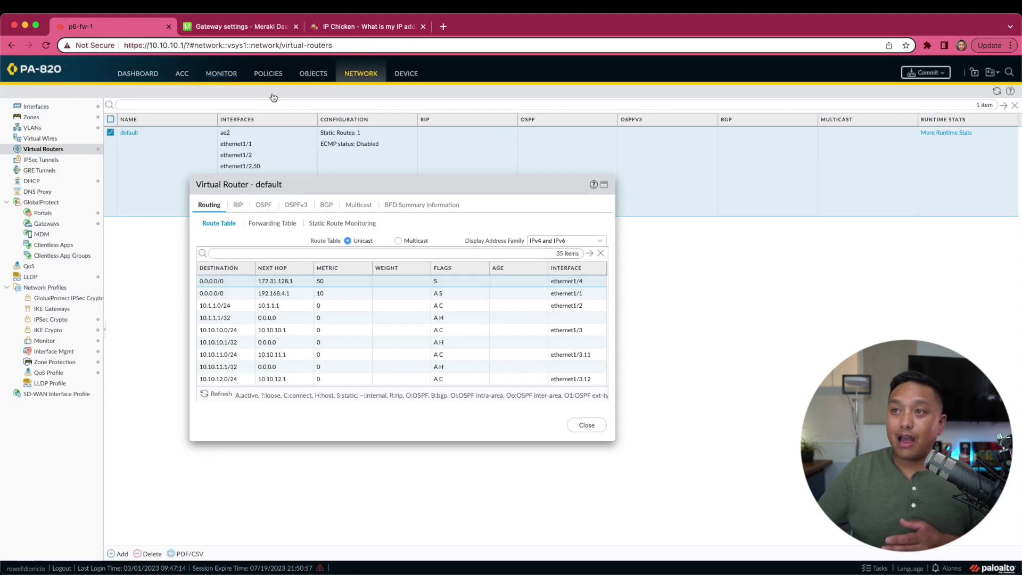
left_click(77, 106)
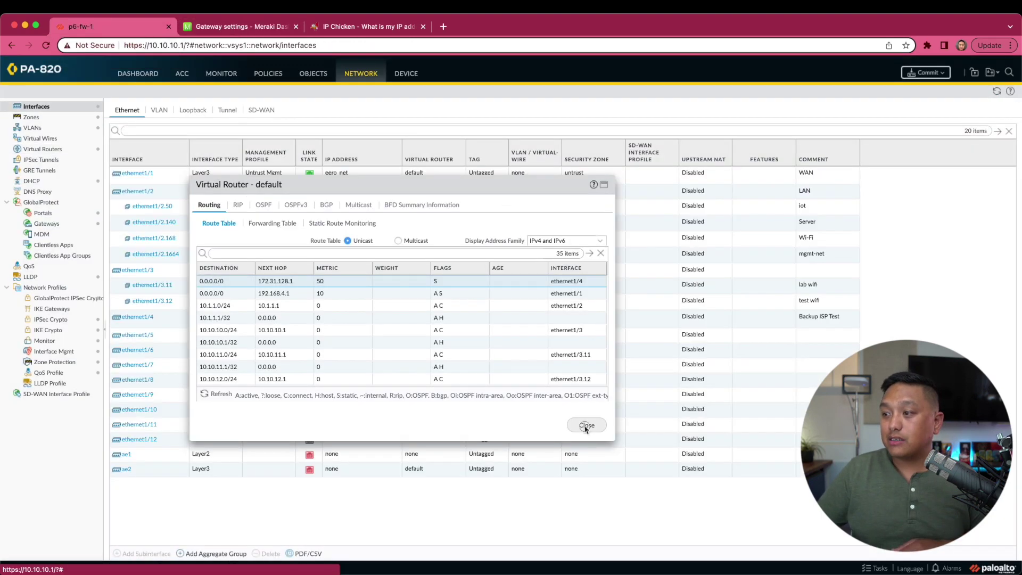
left_click(586, 425)
left_click(137, 318)
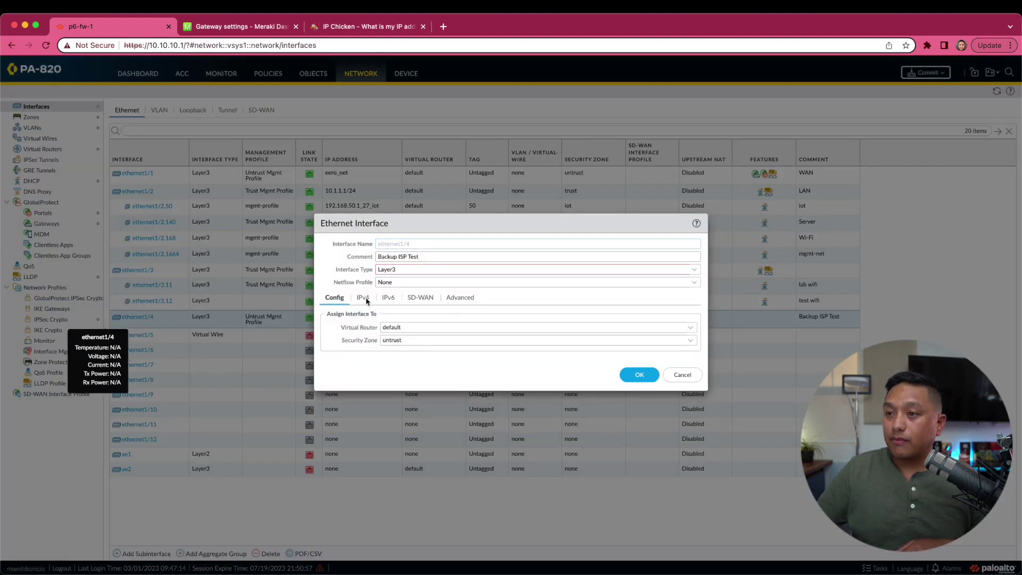
left_click(364, 299)
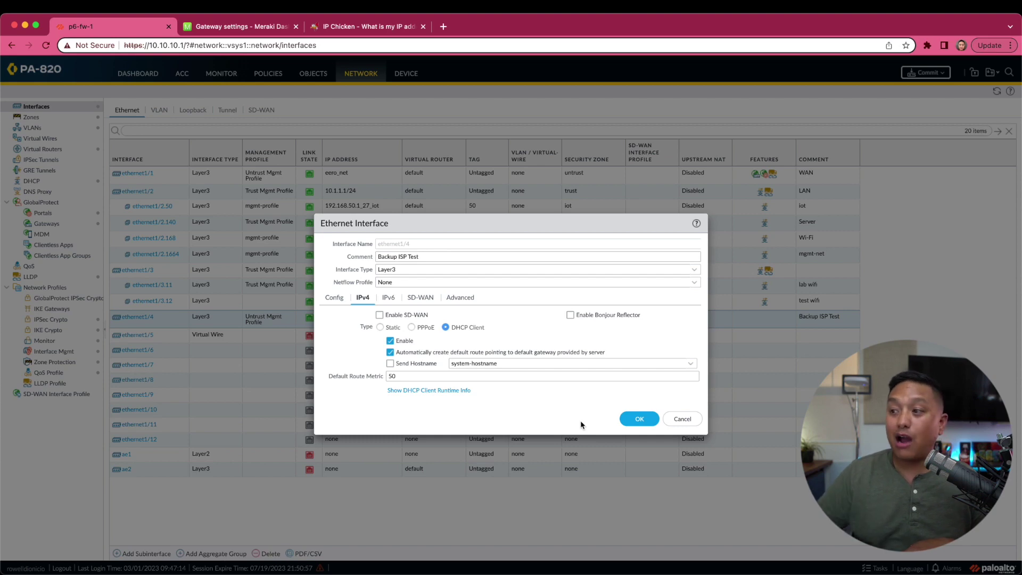
left_click(639, 424)
Step: Return to the Meraki gateway settings and review the DHCP, port forwarding and traffic shaping sections
key("ctrl+Tab")
scroll(432, 306, "down", 2)
scroll(431, 306, "down", 2)
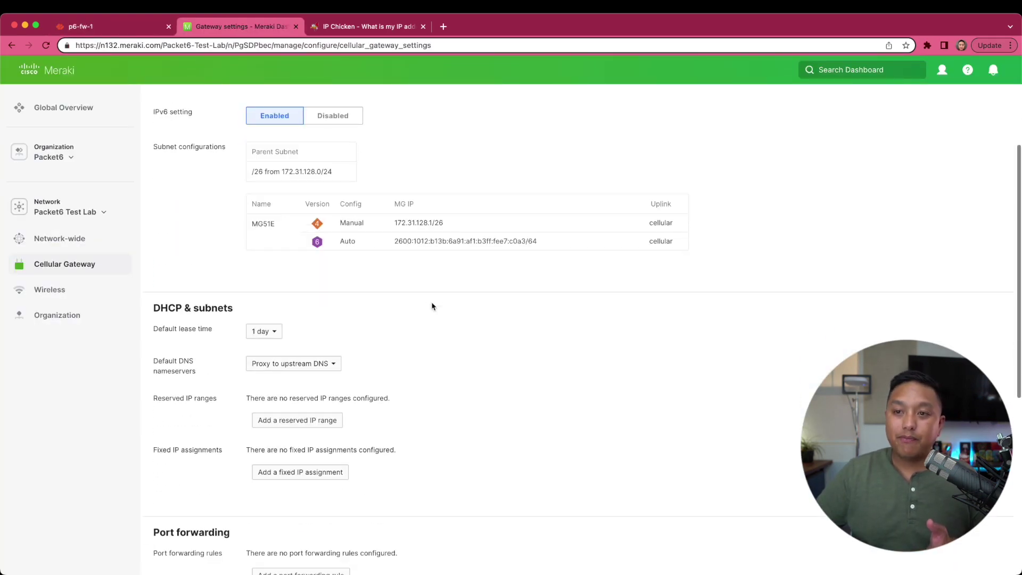
scroll(391, 387, "down", 2)
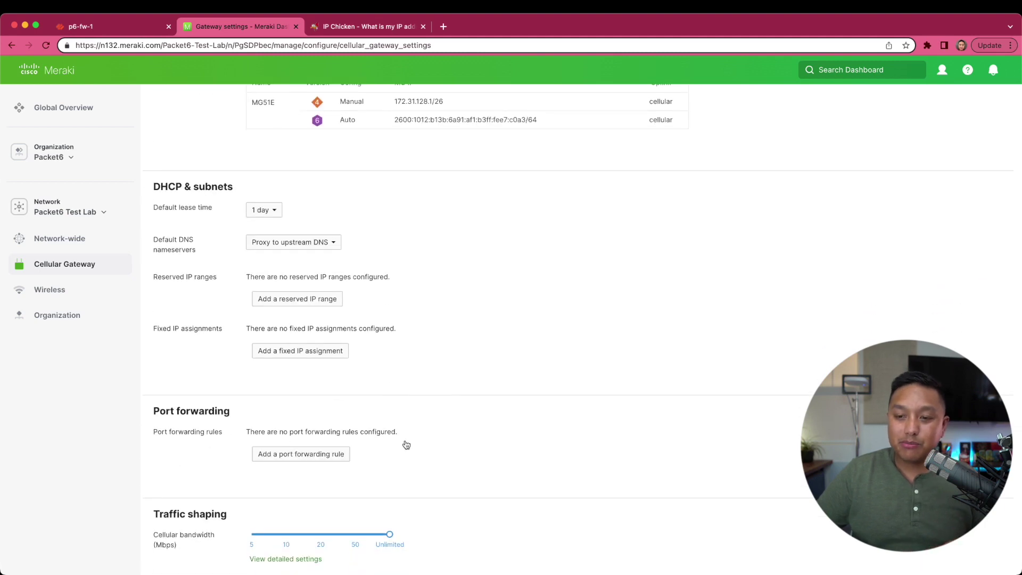
scroll(478, 460, "down", 3)
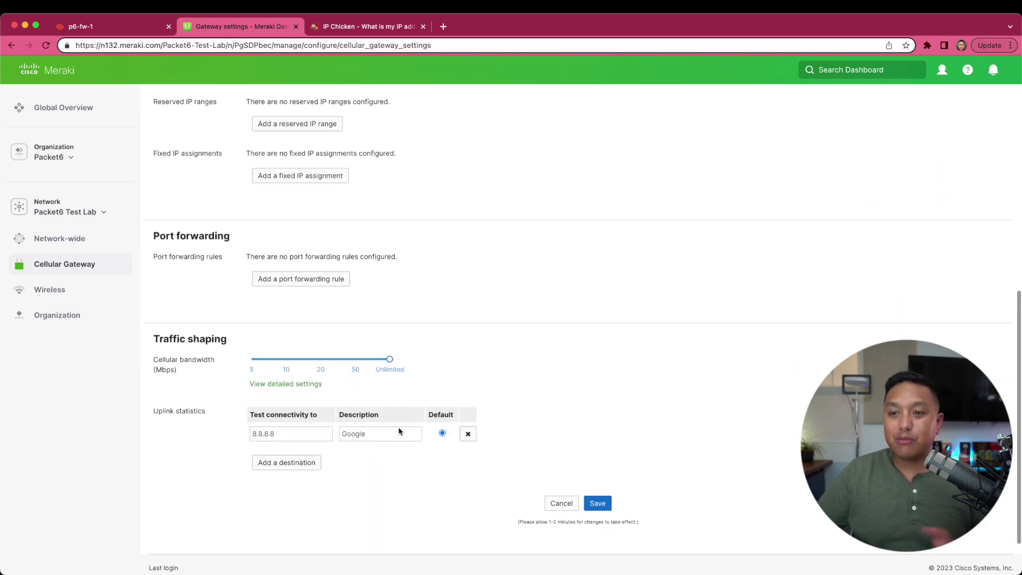
scroll(248, 436, "up", 10)
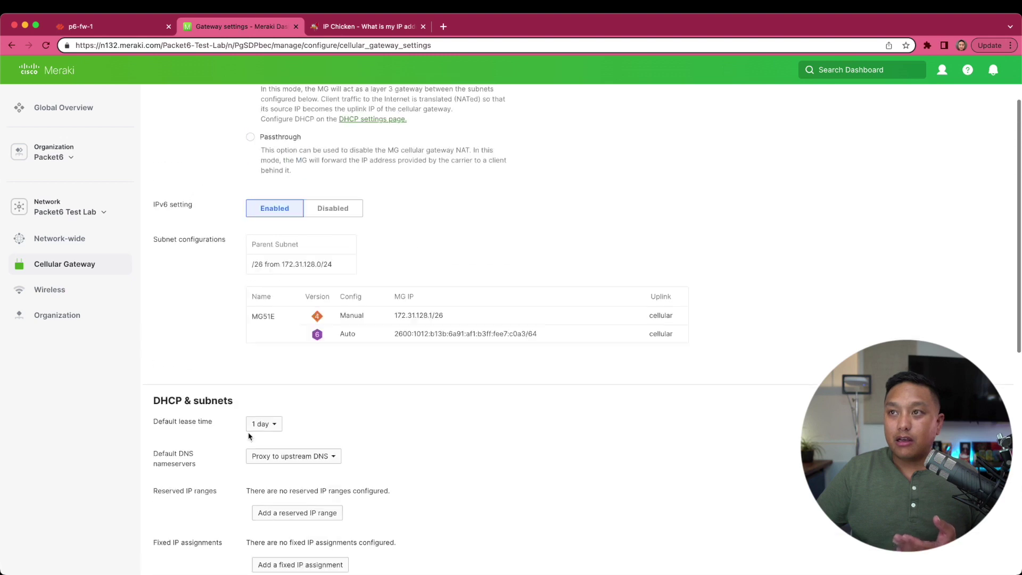
Step: Open the MG51E gateway's uplink details from the cellular gateways list and examine its SIM, network, data session, live traffic and historical statistics
mouse_move(98, 272)
left_click(179, 280)
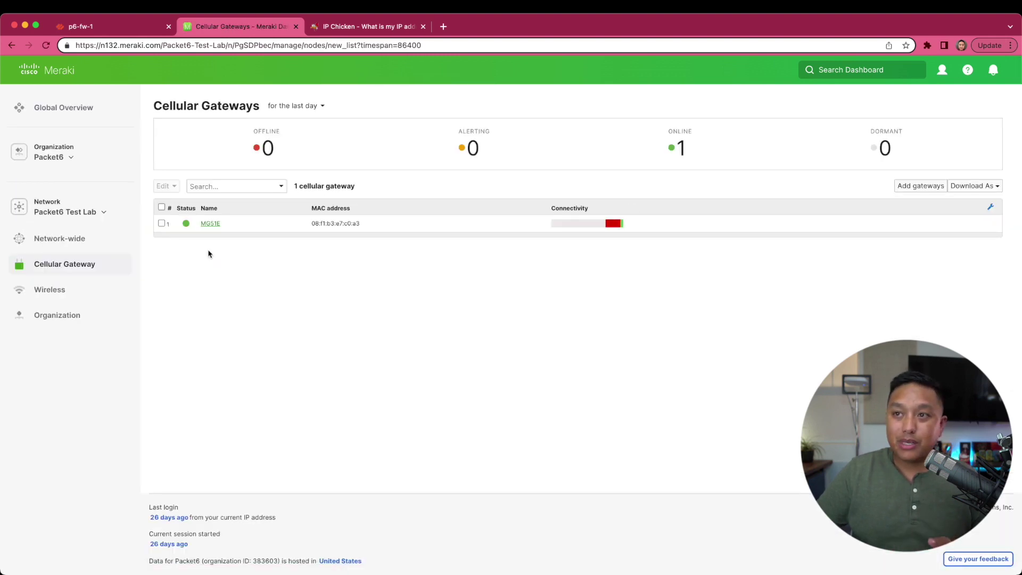
left_click(207, 223)
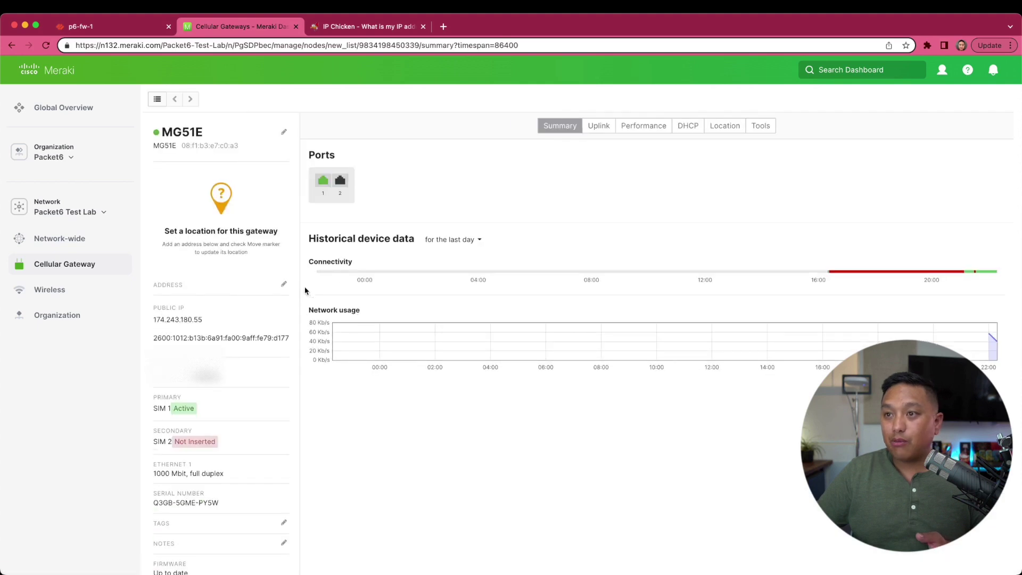
scroll(532, 261, "down", 1)
left_click(599, 117)
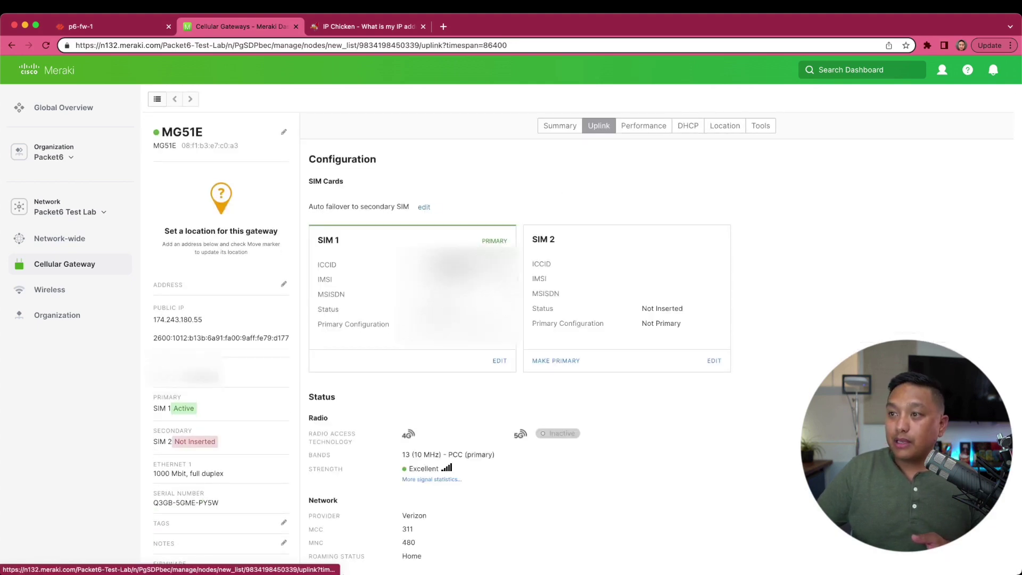
scroll(584, 461, "down", 5)
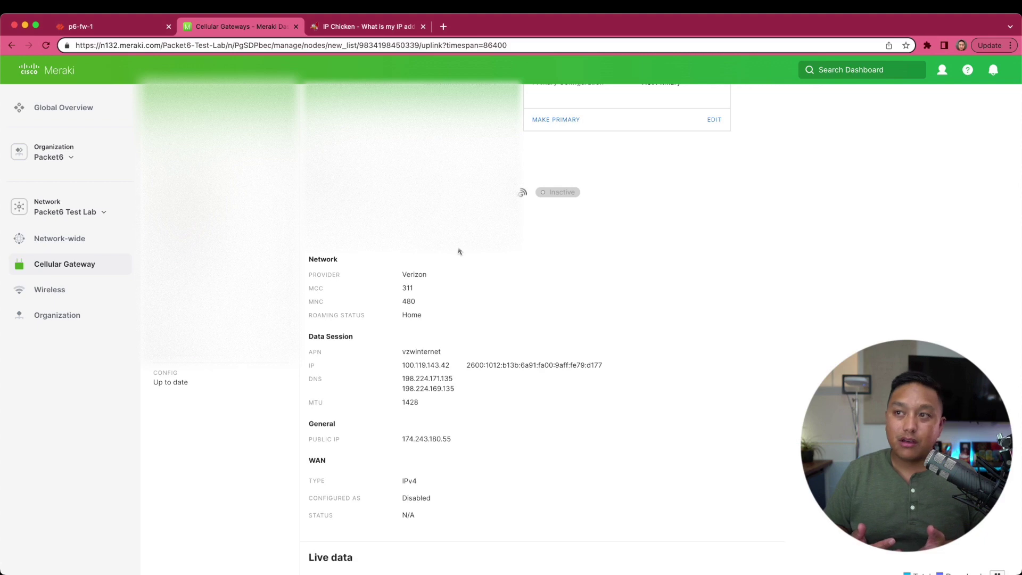
scroll(459, 252, "down", 2)
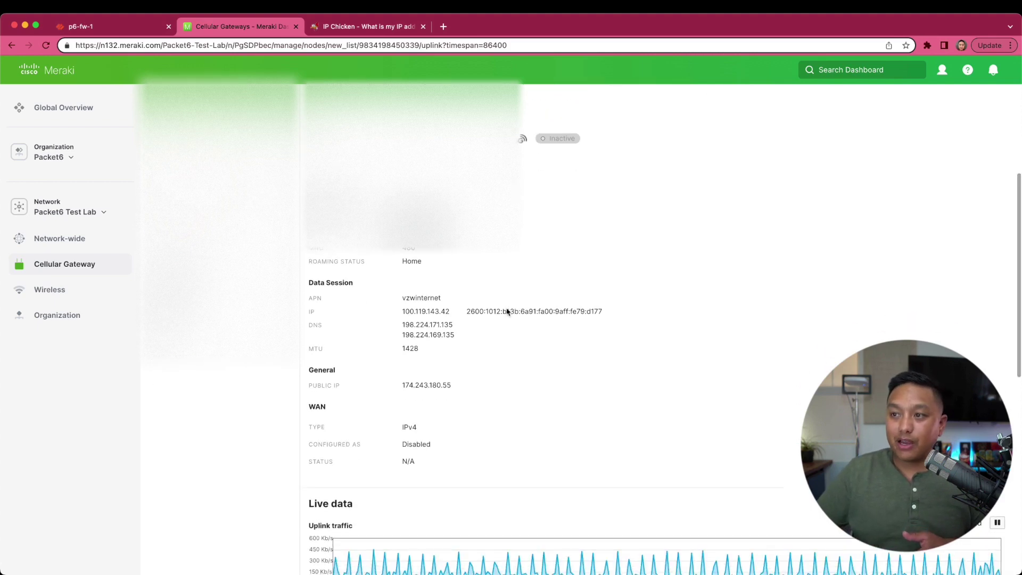
scroll(507, 311, "down", 6)
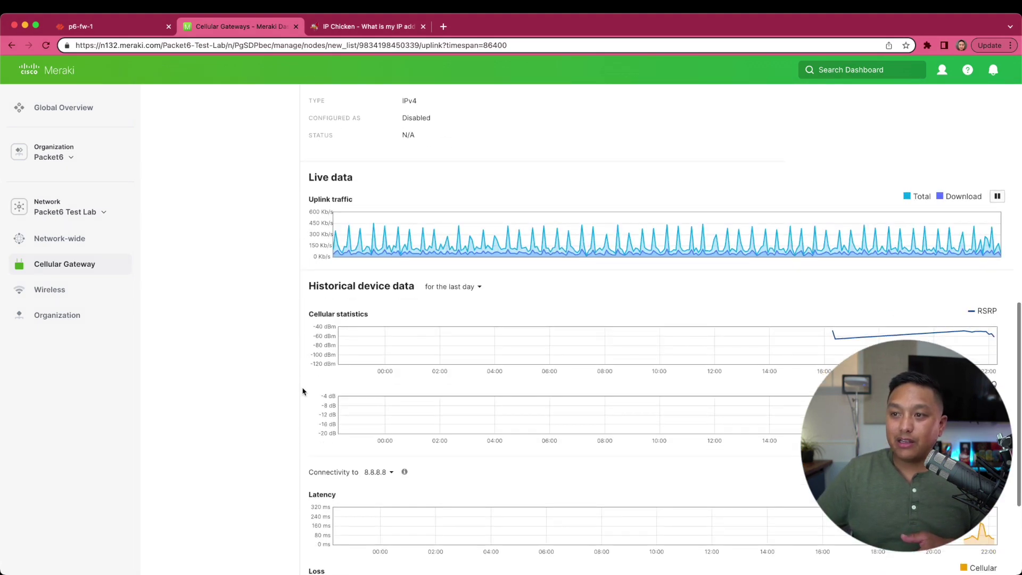
scroll(330, 429, "down", 2)
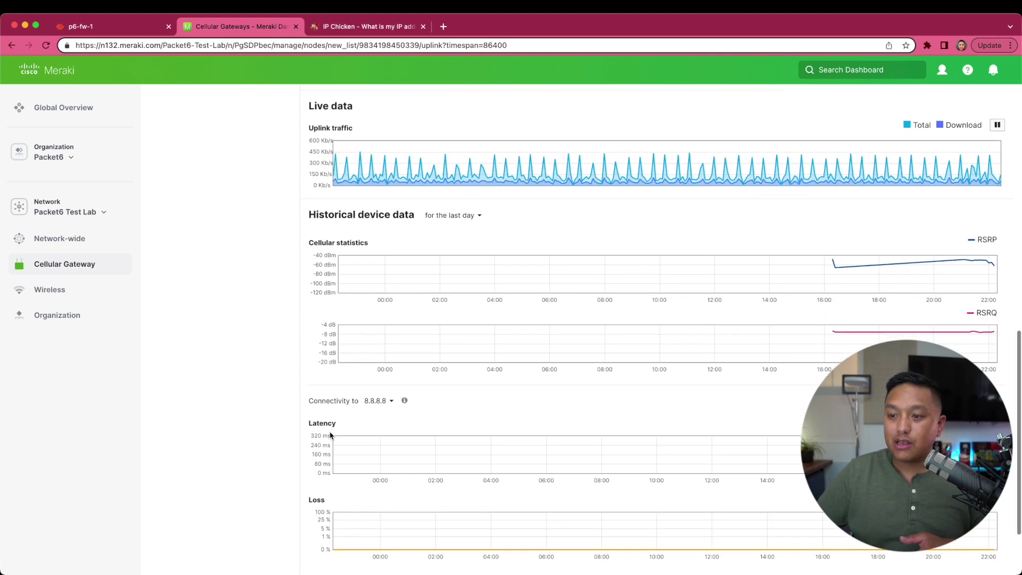
scroll(311, 445, "down", 2)
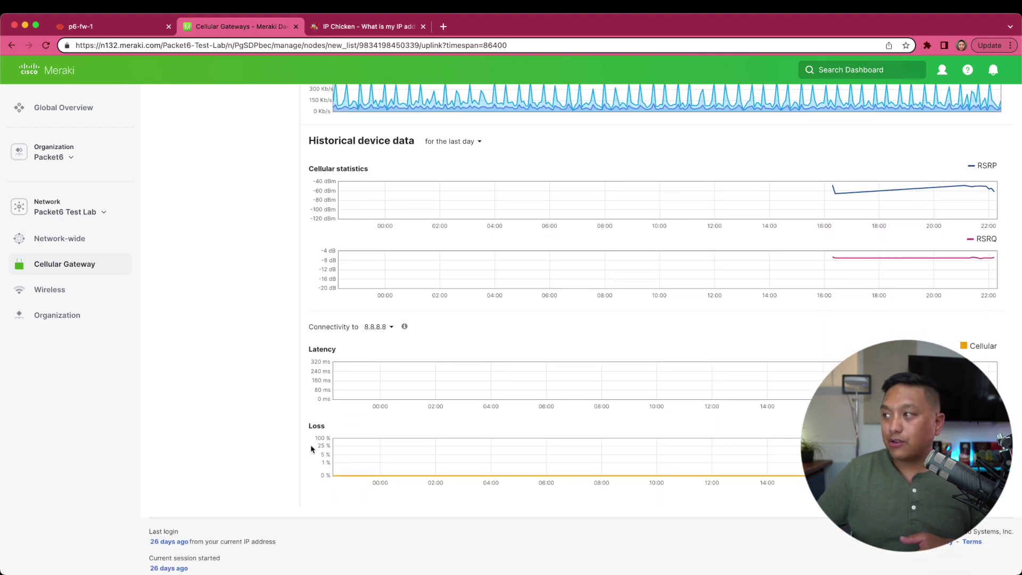
Step: Show the historical device data for the last 2 hours and examine the cellular signal, latency and loss graphs
scroll(311, 445, "up", 5)
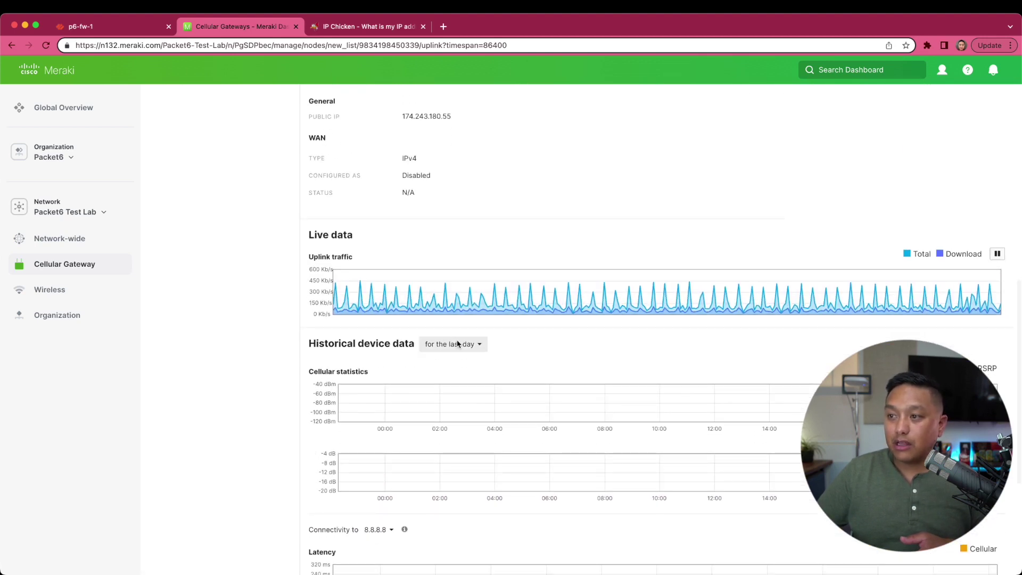
left_click(458, 344)
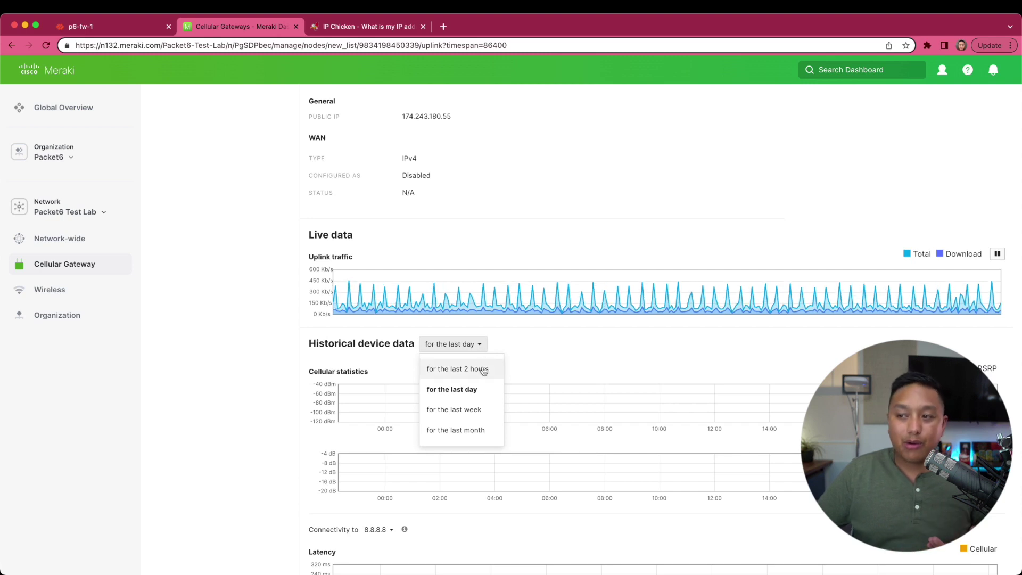
left_click(483, 370)
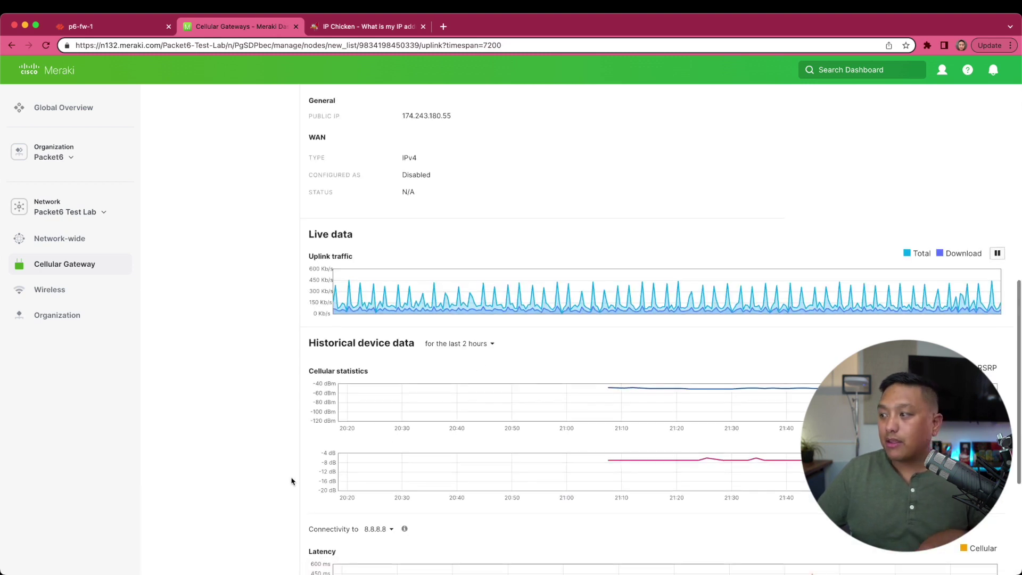
scroll(292, 479, "down", 4)
scroll(318, 482, "down", 1)
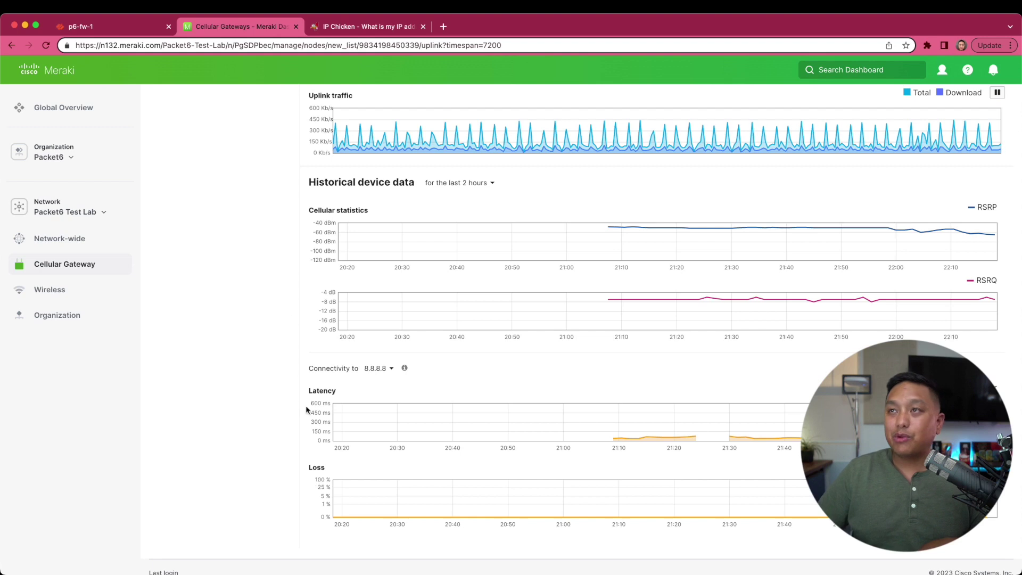
Step: View the IP Chicken page, then switch to the terminal and run a ping to 1.1.1.1
left_click(337, 30)
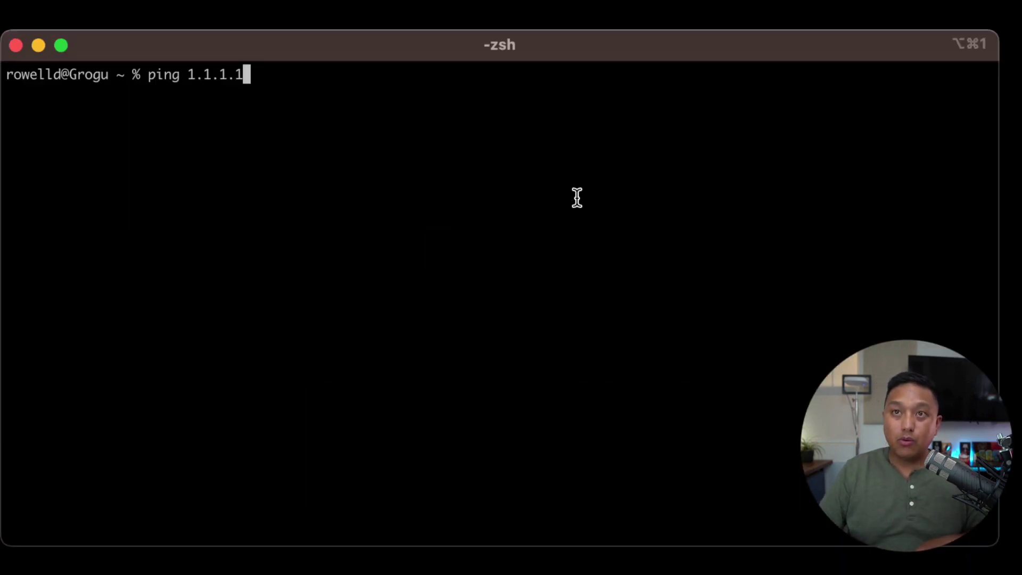
key("Return")
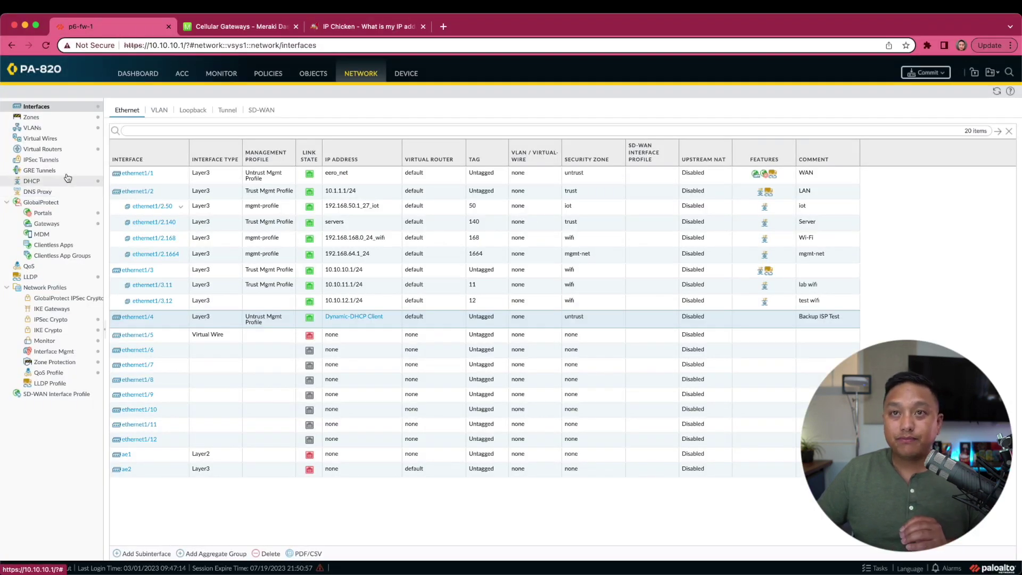
Step: Back in the firewall, open the default virtual router's runtime statistics and check its 0.0.0.0/0 route
left_click(53, 150)
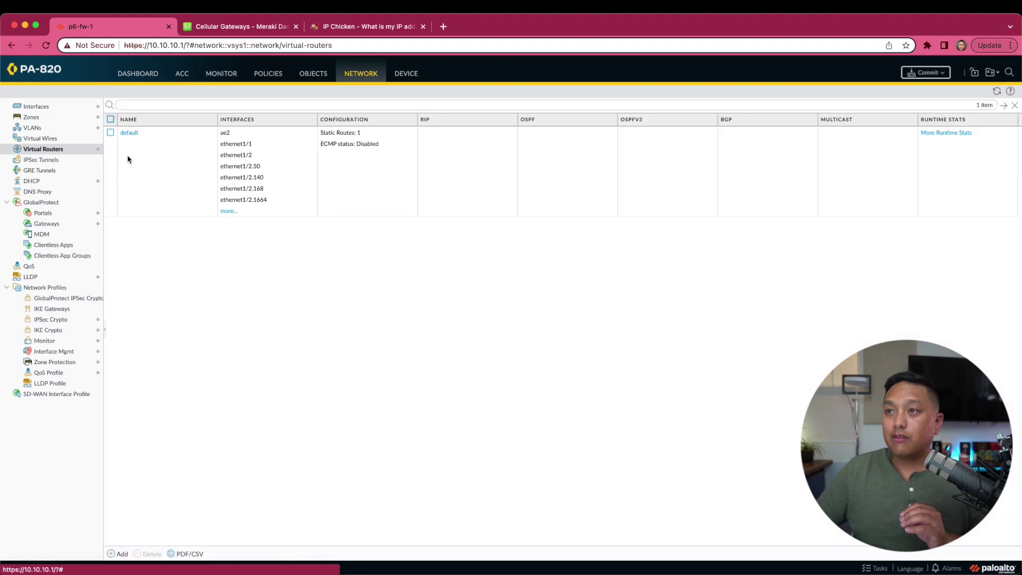
left_click(933, 133)
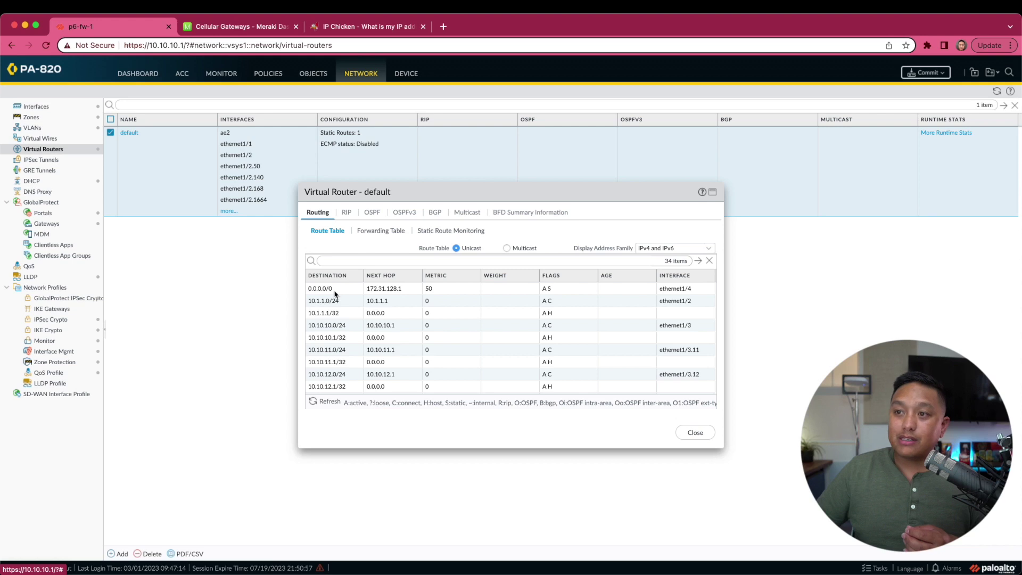
left_click(332, 291)
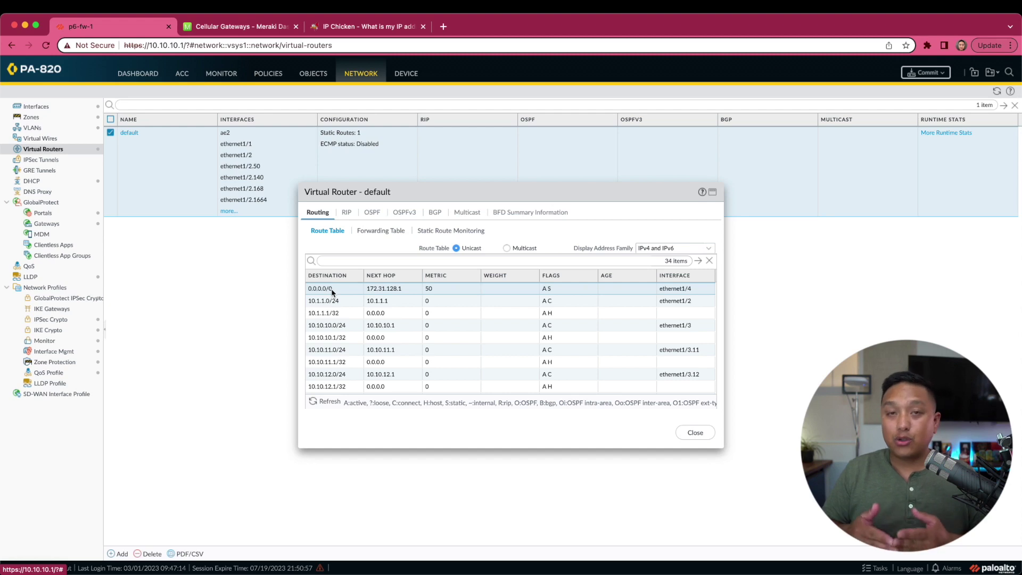
Step: Show the firewall's system logs and close the virtual router statistics to read them
left_click(230, 75)
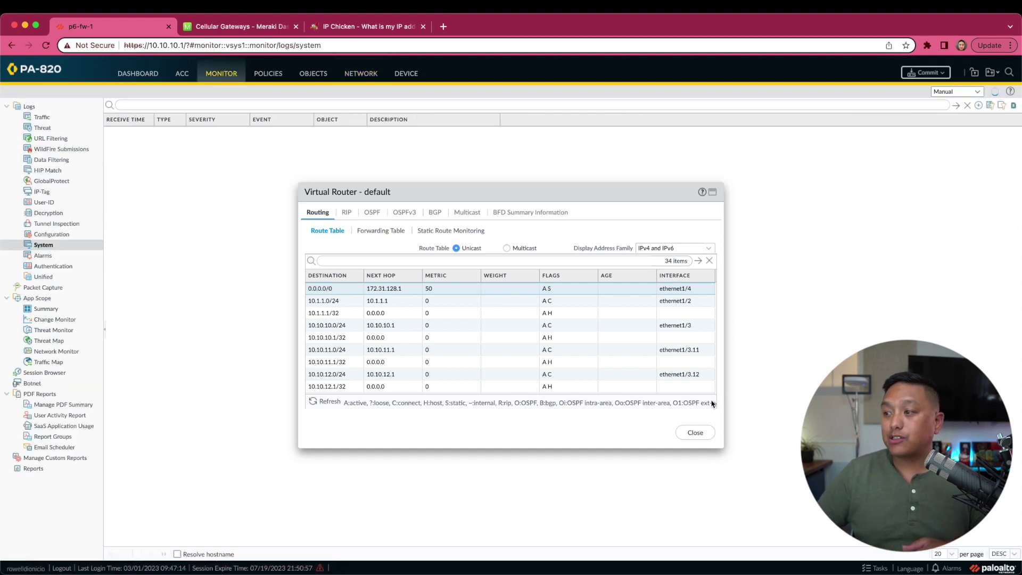
left_click(695, 433)
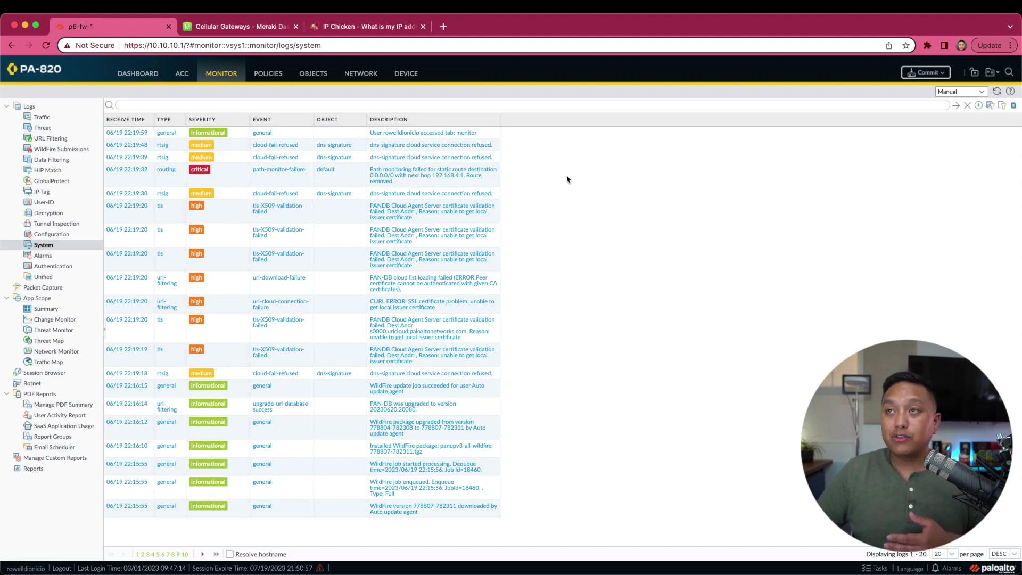
Step: Switch to the IP Chicken page and reload it to check the current public IP address
left_click(346, 32)
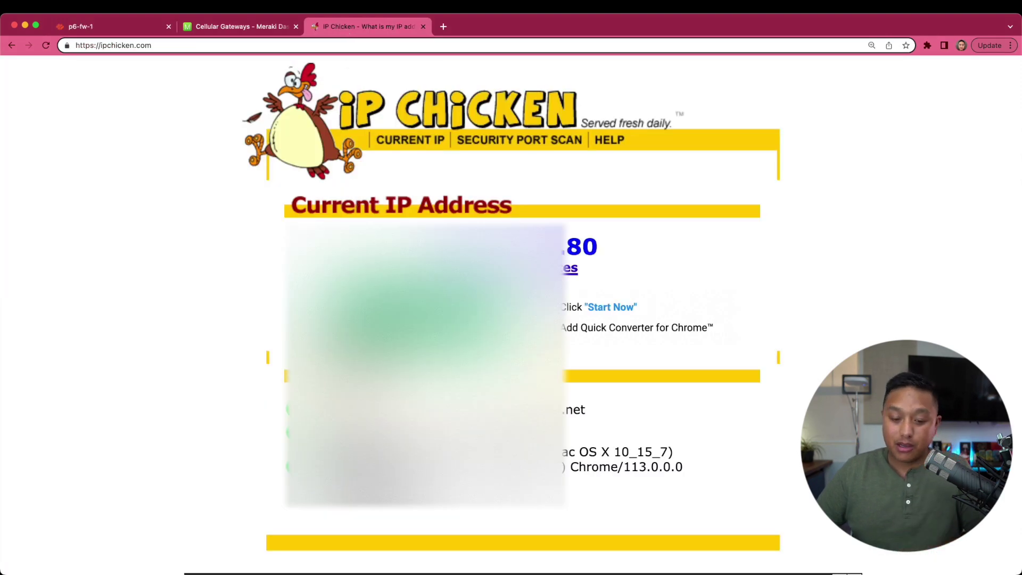
key("super+r")
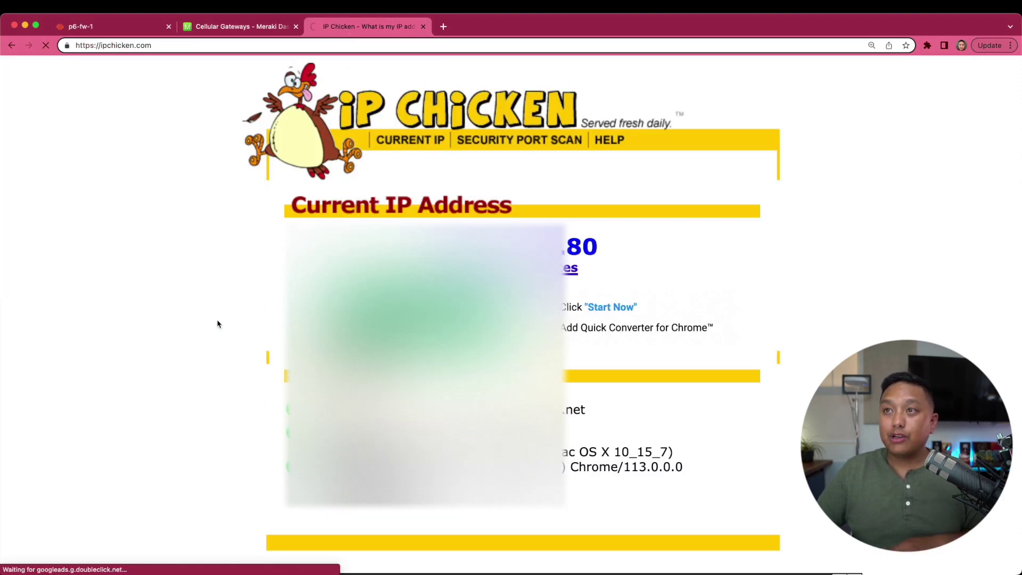